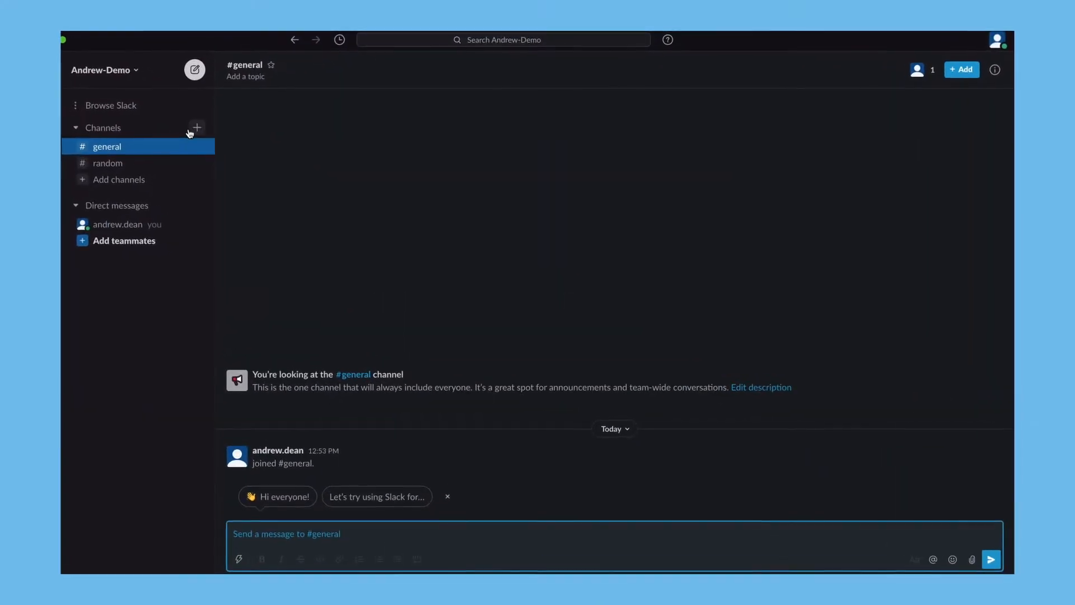
# Create a new Slack channel named test, skipping the add-people step.
pyautogui.click(192, 128)
pyautogui.click(233, 166)
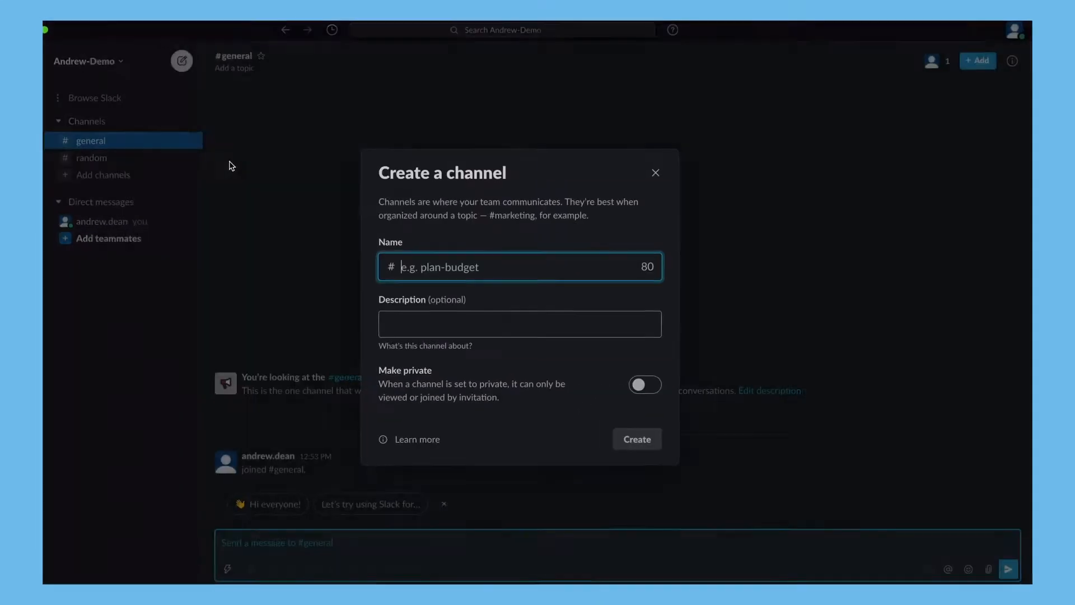
pyautogui.write('test')
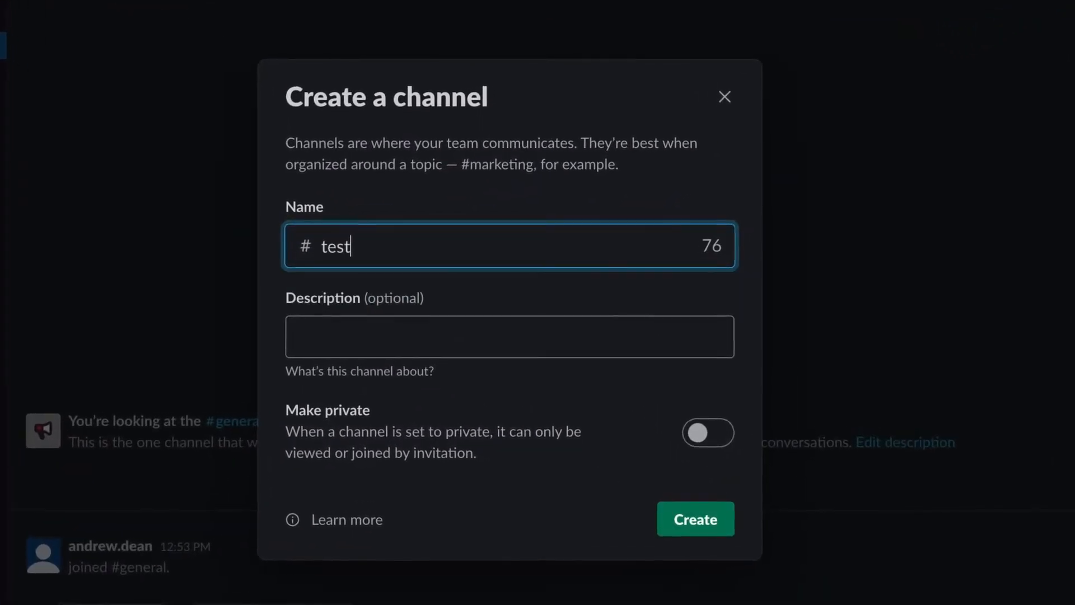
pyautogui.click(695, 519)
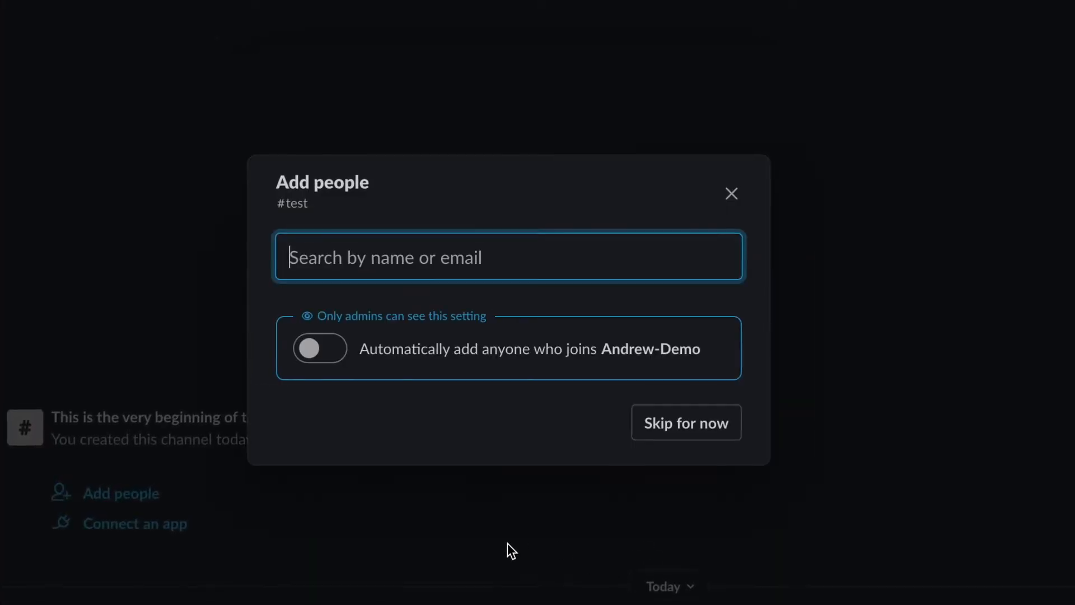
pyautogui.click(703, 423)
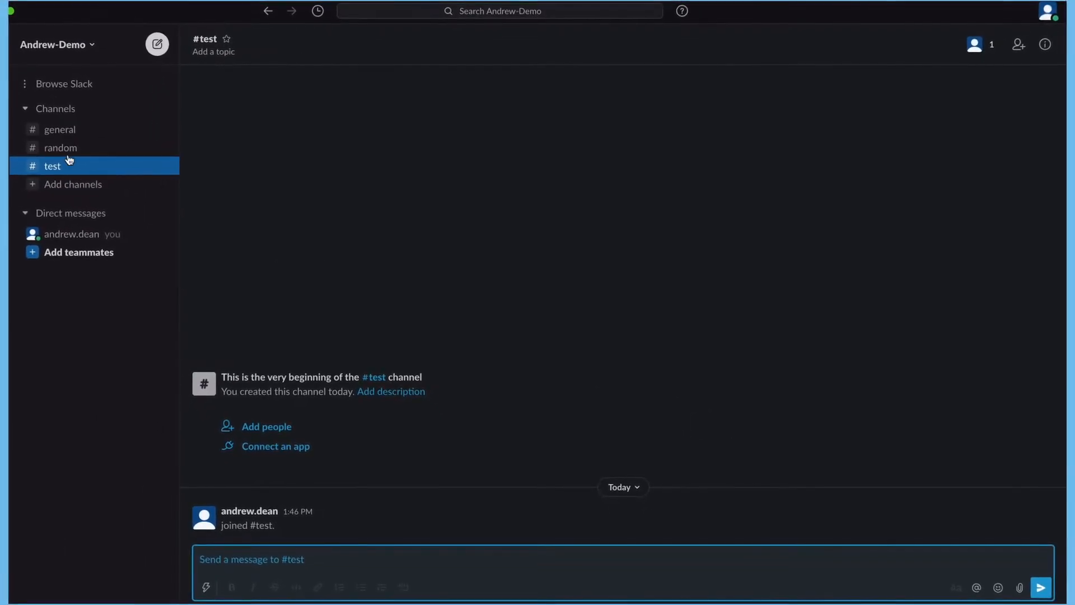
pyautogui.click(62, 83)
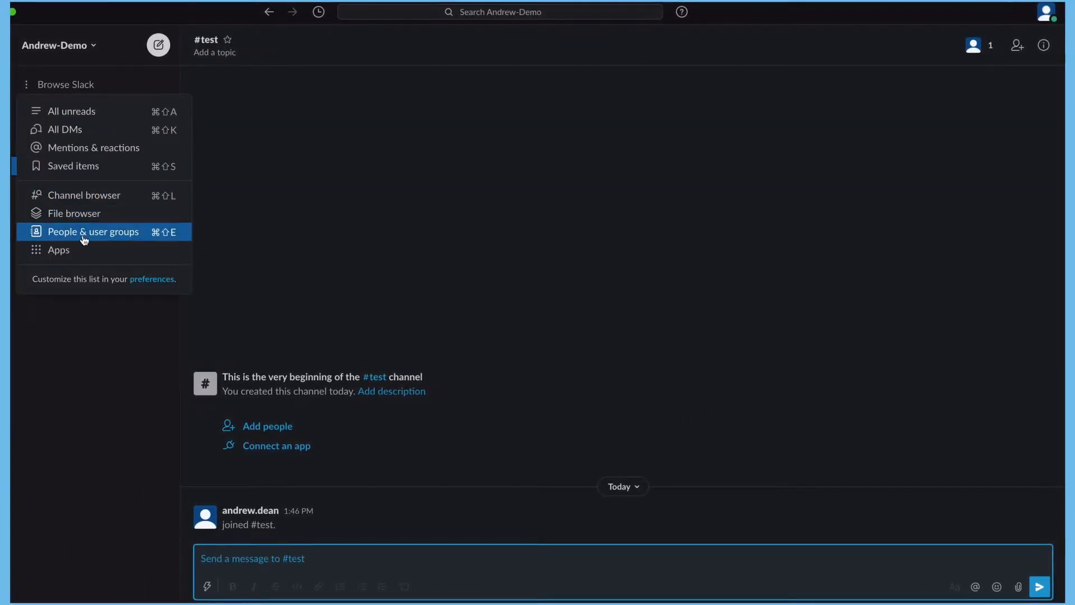
# Search the Slack app directory for 'webhook' and start adding Incoming WebHooks.
pyautogui.click(59, 250)
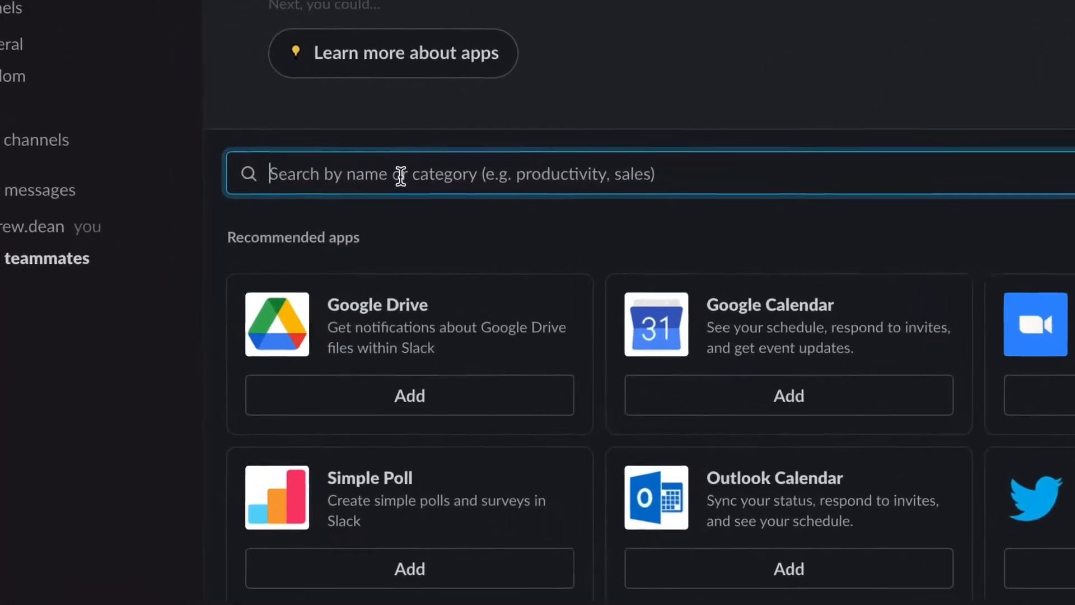
pyautogui.click(400, 175)
pyautogui.write('web')
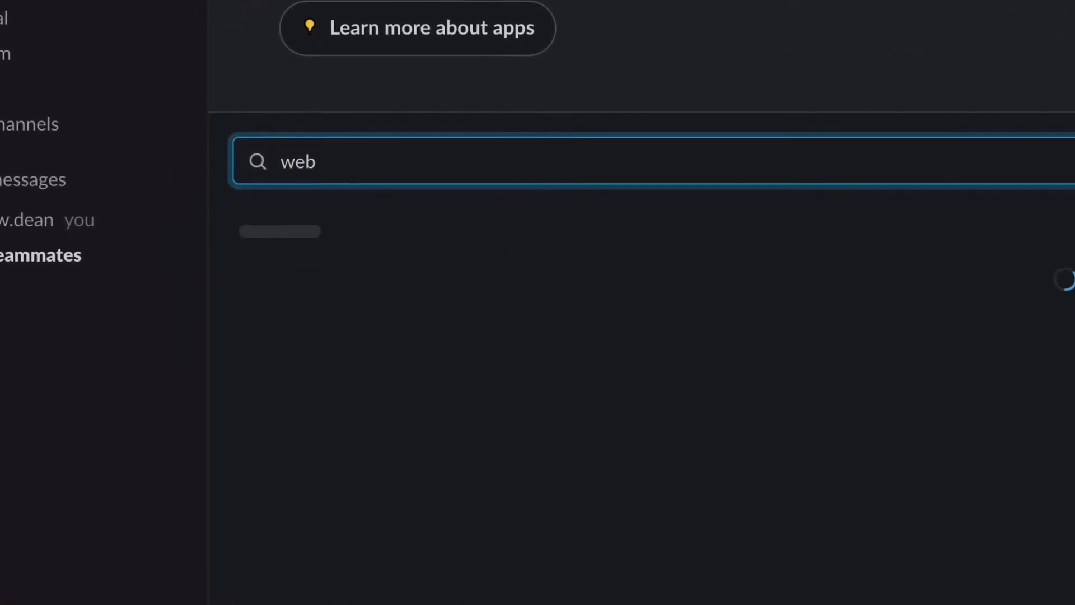
pyautogui.write('hook')
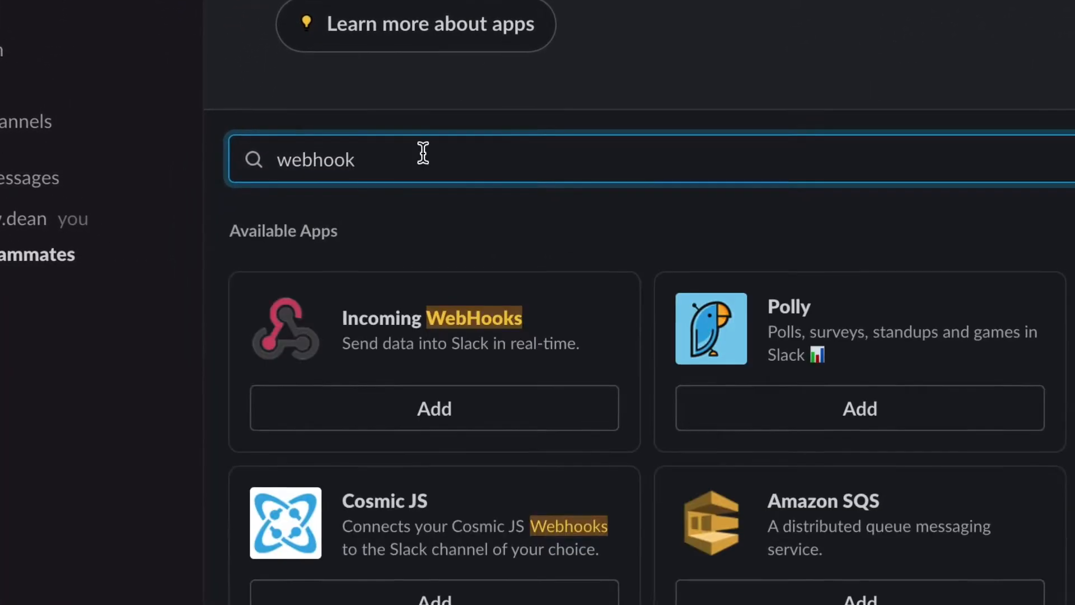
pyautogui.click(431, 411)
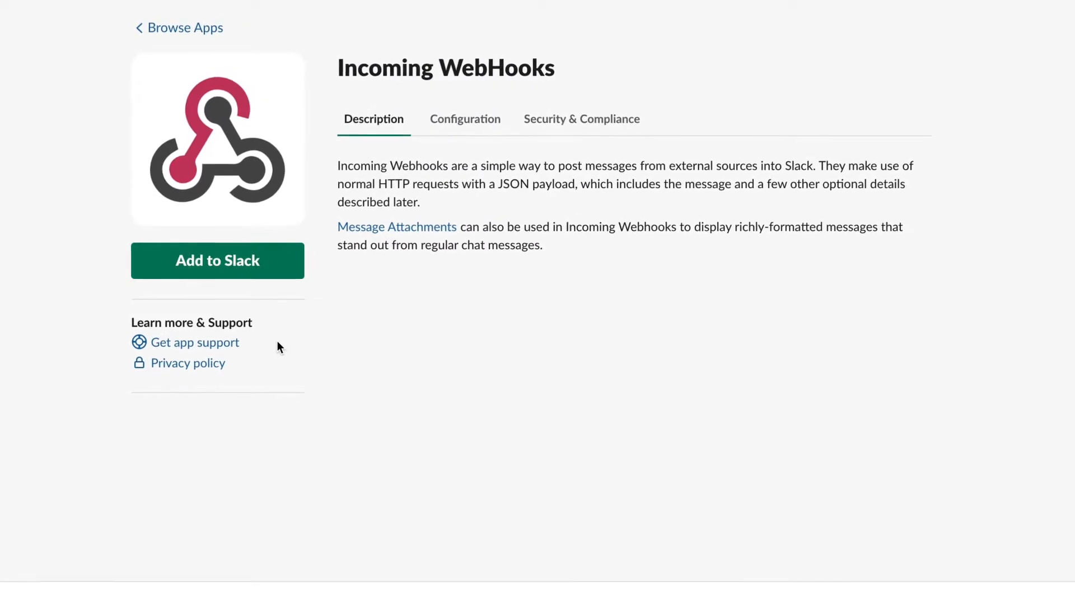
pyautogui.click(218, 260)
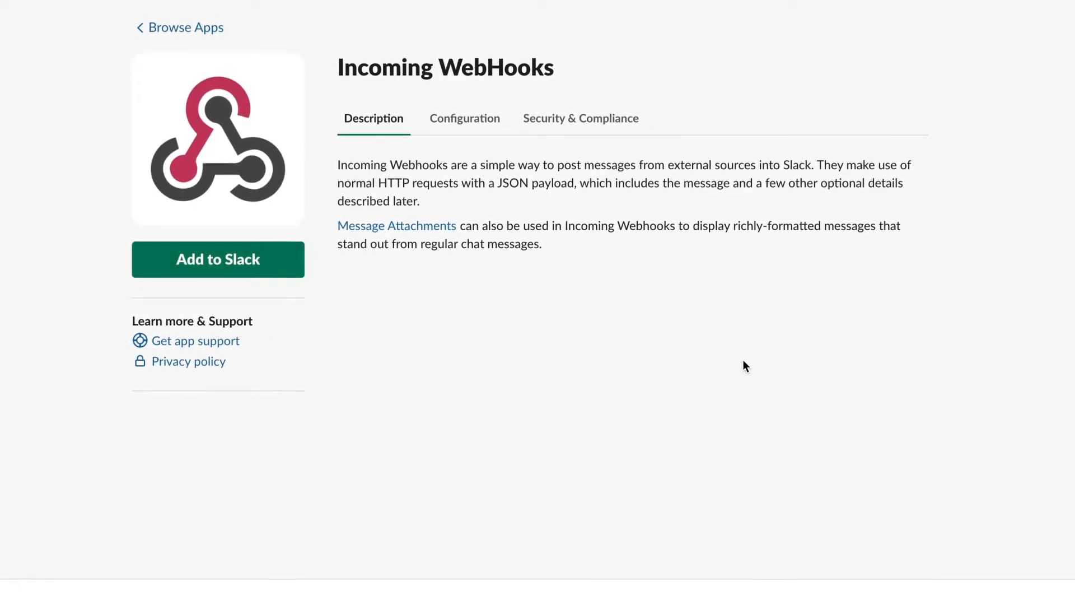
pyautogui.scroll(-2, 745, 340)
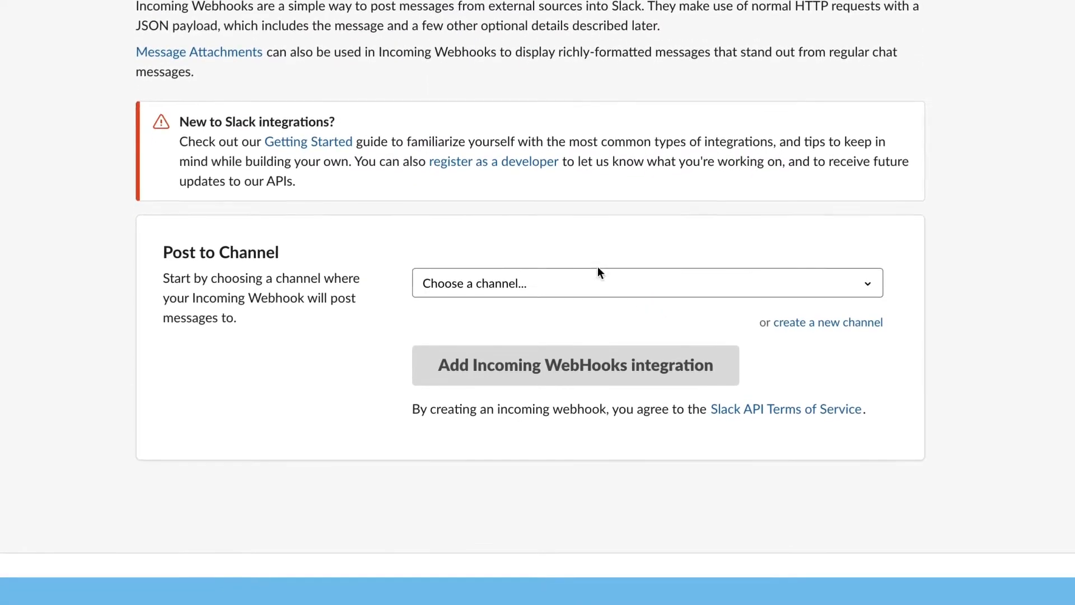
# Add an Incoming WebHook posting to #test, copy its webhook URL and save the settings.
pyautogui.click(587, 283)
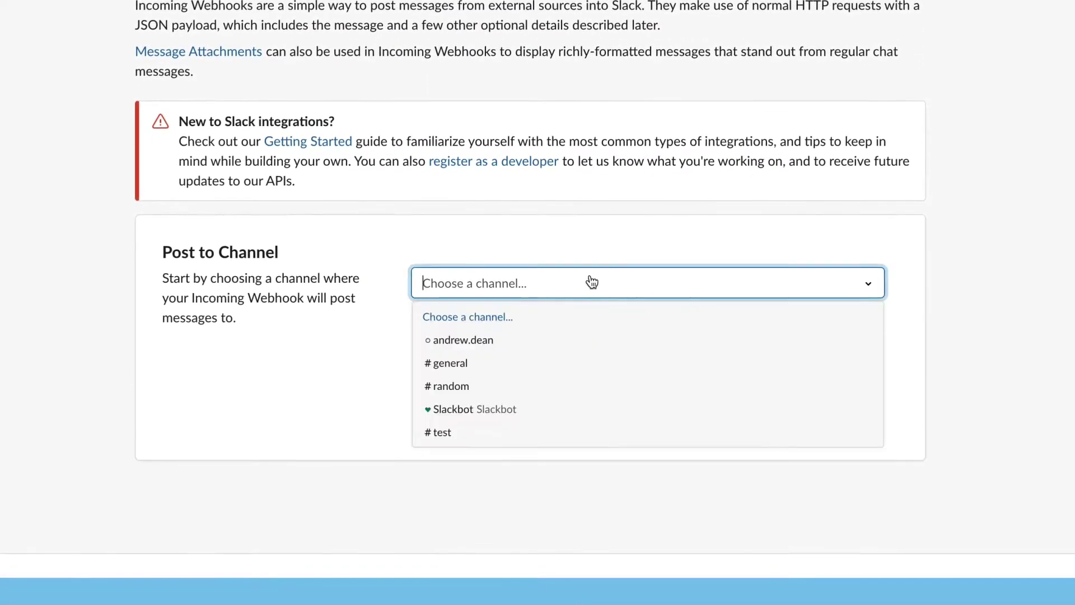
pyautogui.click(473, 436)
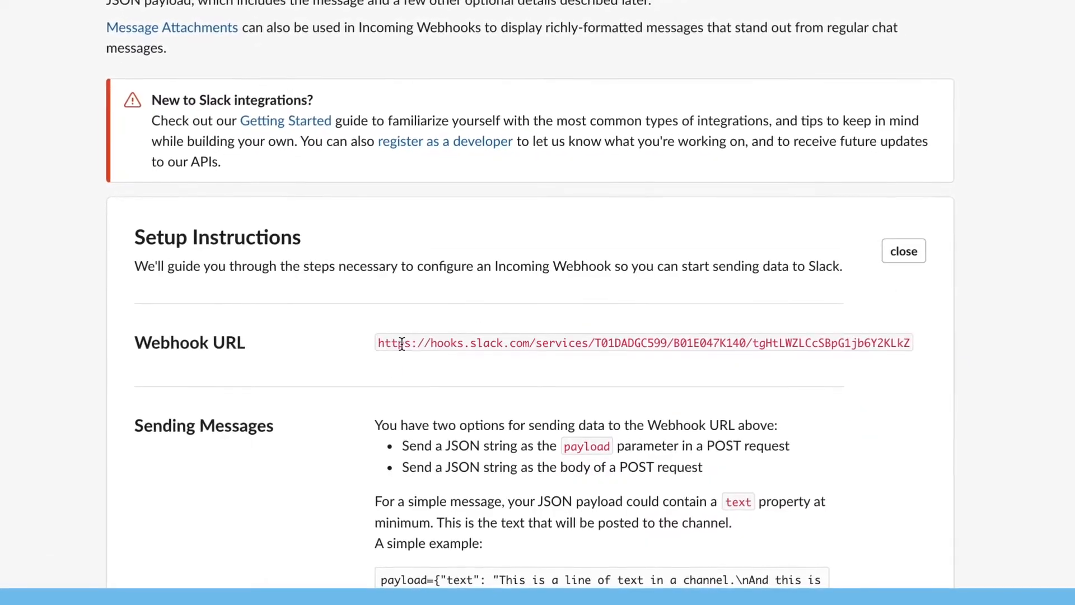
pyautogui.moveTo(376, 344); pyautogui.dragTo(915, 345)
pyautogui.hotkey('ctrl', 'c')
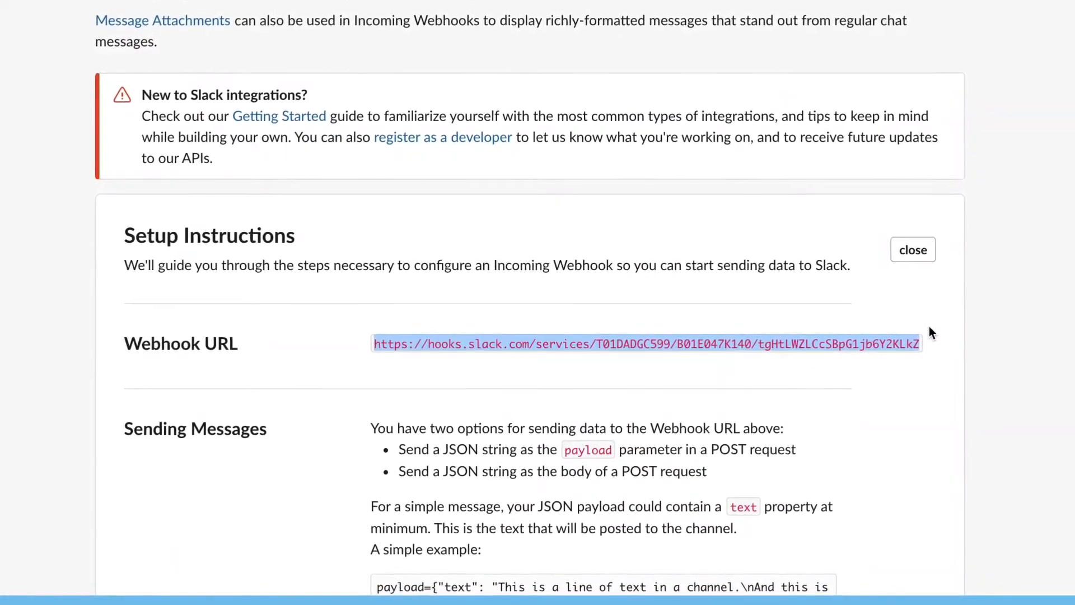
pyautogui.scroll(-10, 897, 292)
pyautogui.scroll(-5, 896, 291)
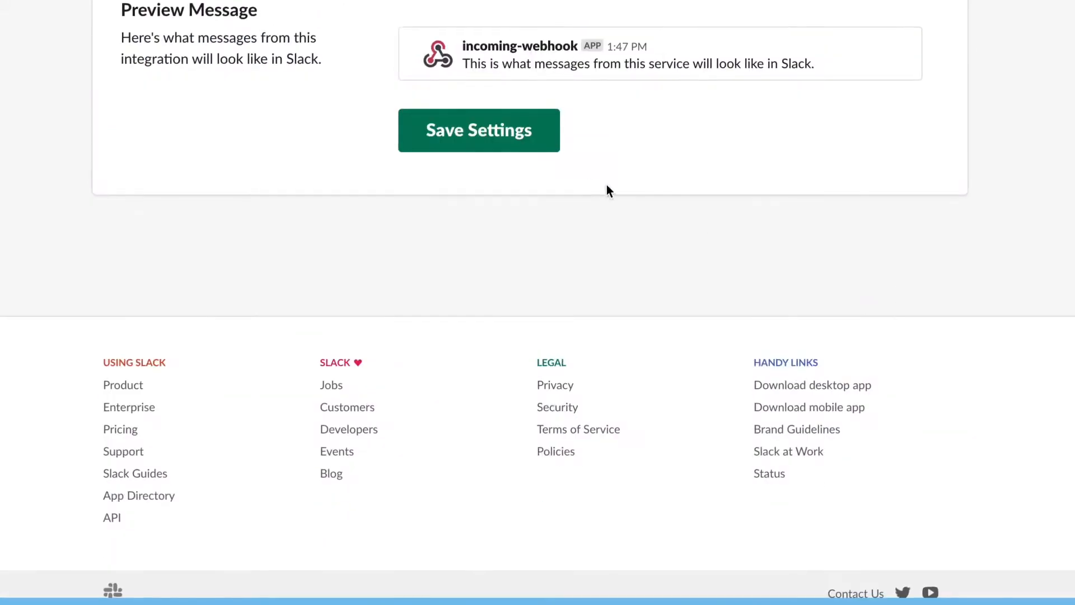
pyautogui.click(503, 151)
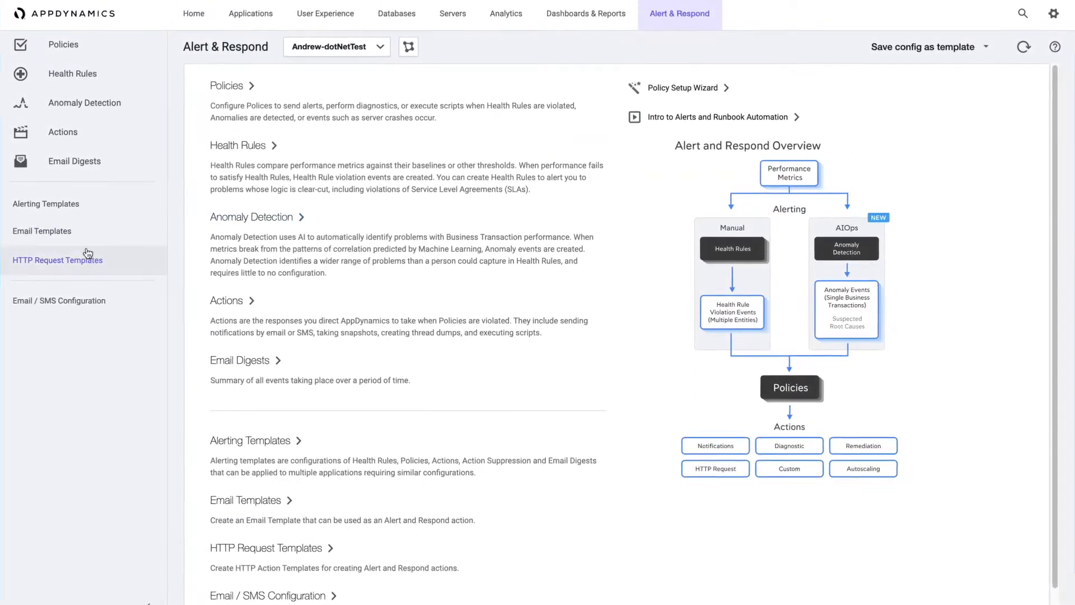
# Start a new HTTP request template named AndrewApp Slack Template, POST to the pasted Slack webhook URL.
pyautogui.click(38, 261)
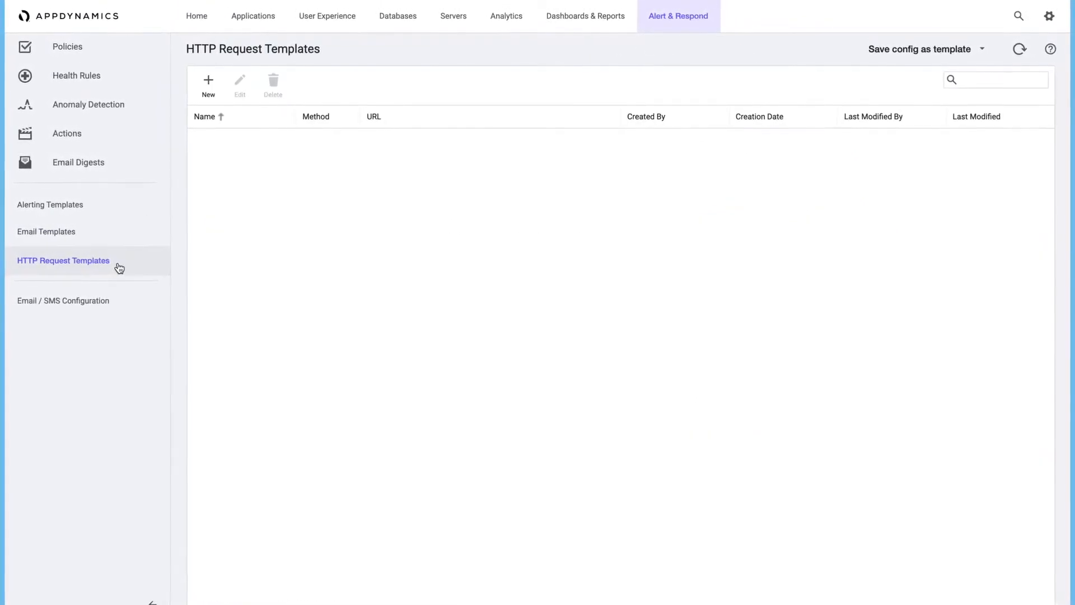
pyautogui.click(210, 84)
pyautogui.click(446, 139)
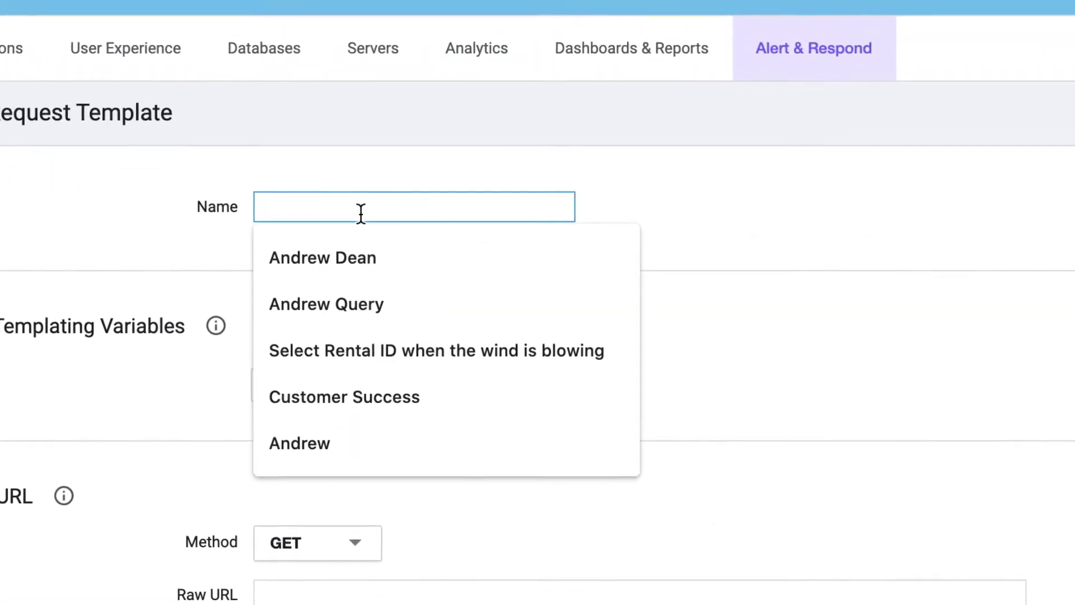
pyautogui.write('AndrewApp')
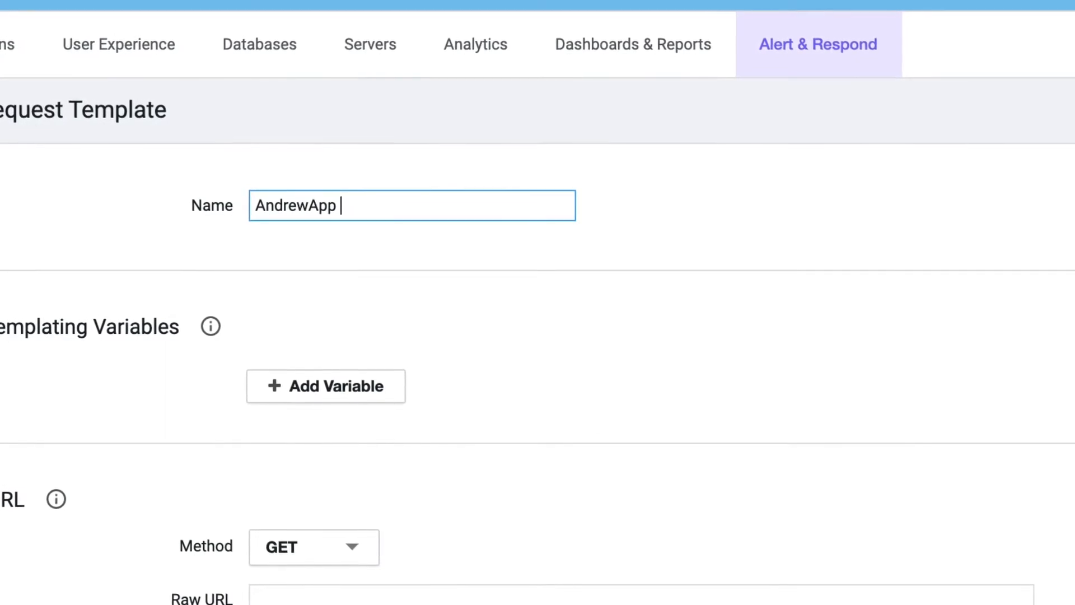
pyautogui.write('A')
pyautogui.write(' Tem')
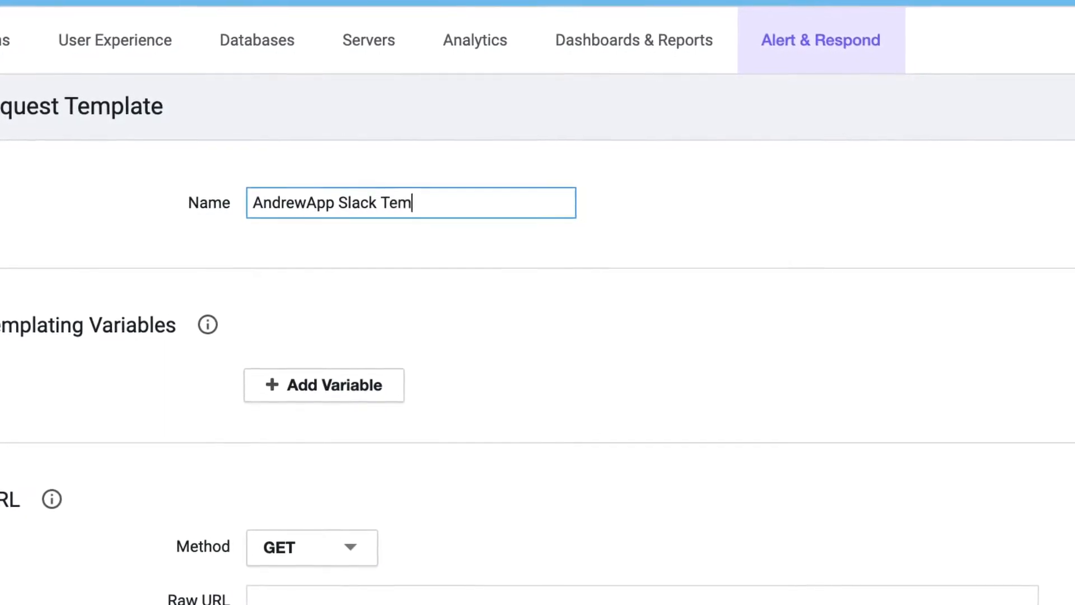
pyautogui.write('plate')
pyautogui.scroll(-5, 391, 336)
pyautogui.click(351, 190)
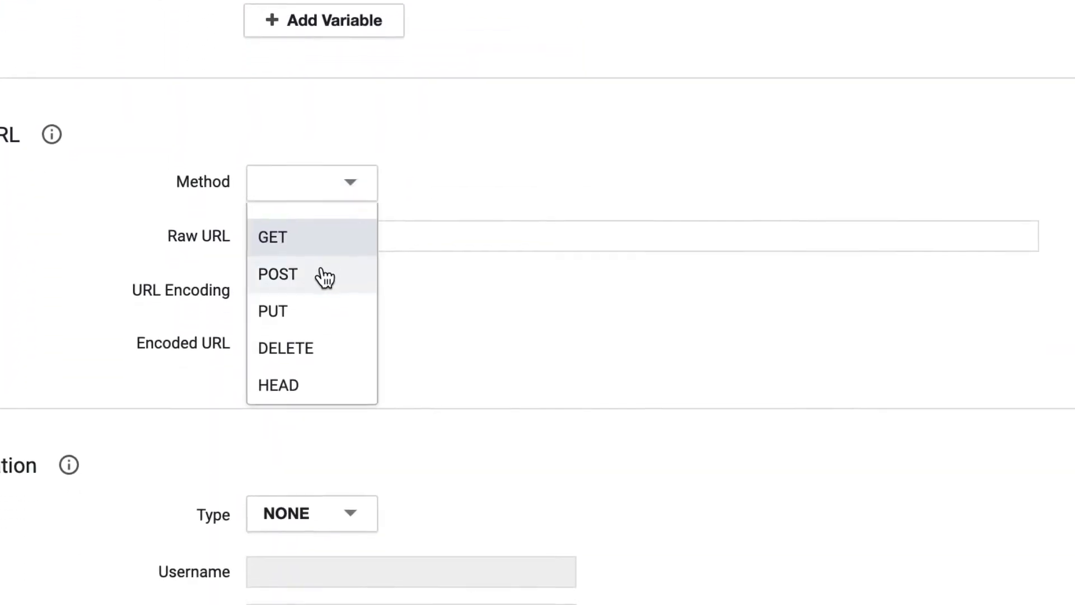
pyautogui.click(336, 235)
pyautogui.hotkey('ctrl', 'v')
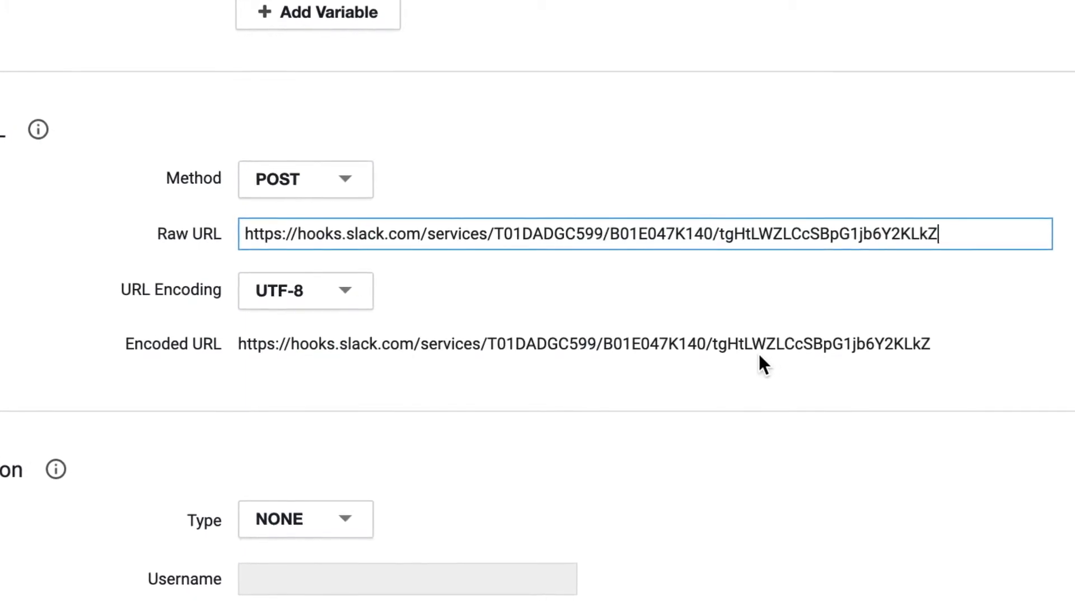
pyautogui.scroll(-5, 763, 269)
pyautogui.scroll(-2, 763, 268)
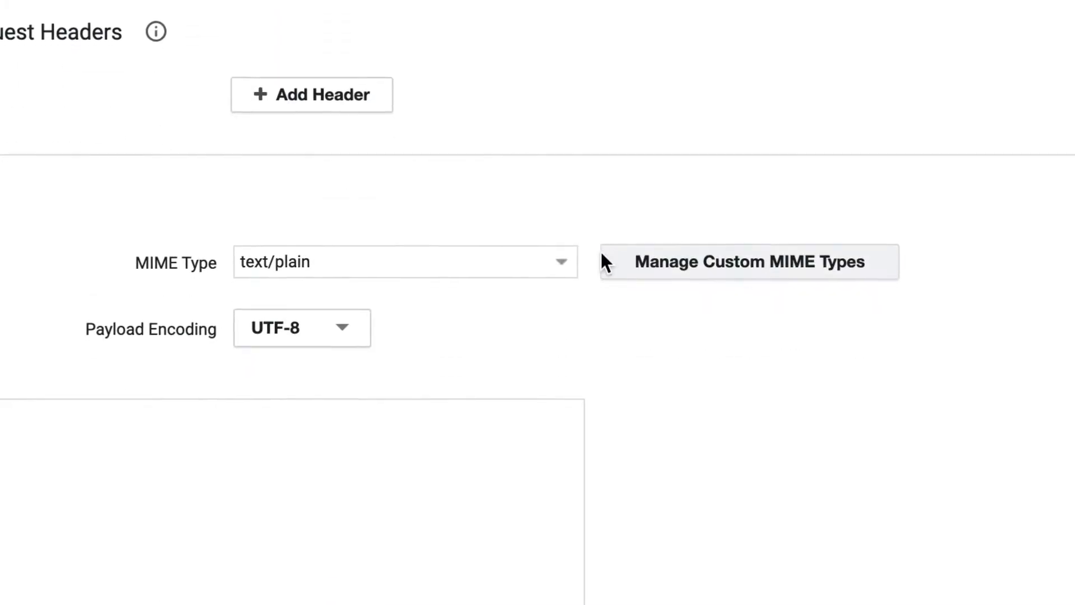
# Set the payload MIME type to application/json and save the template.
pyautogui.click(460, 152)
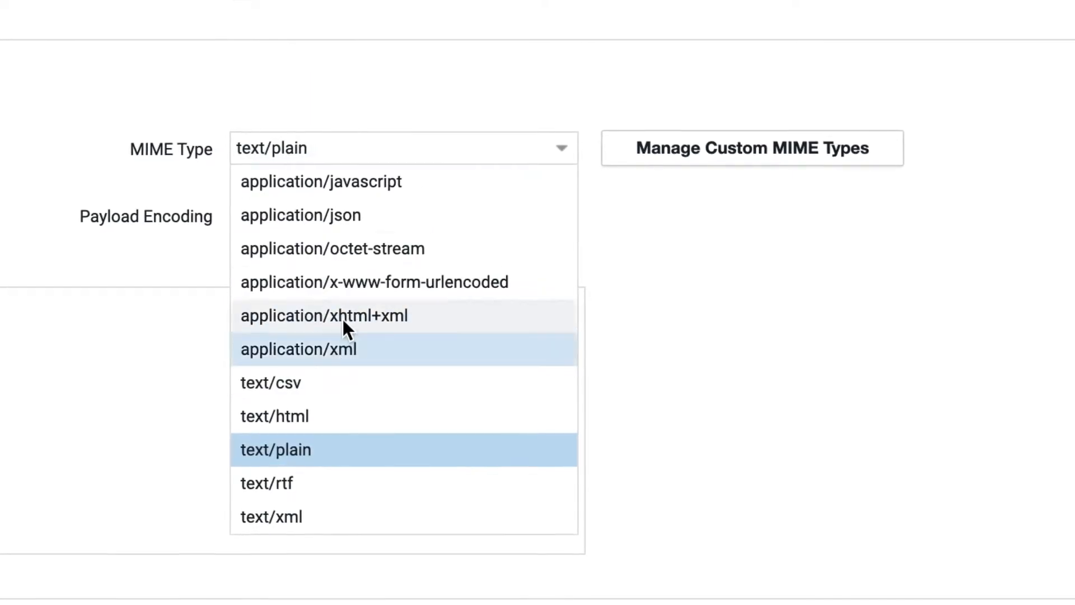
pyautogui.click(336, 215)
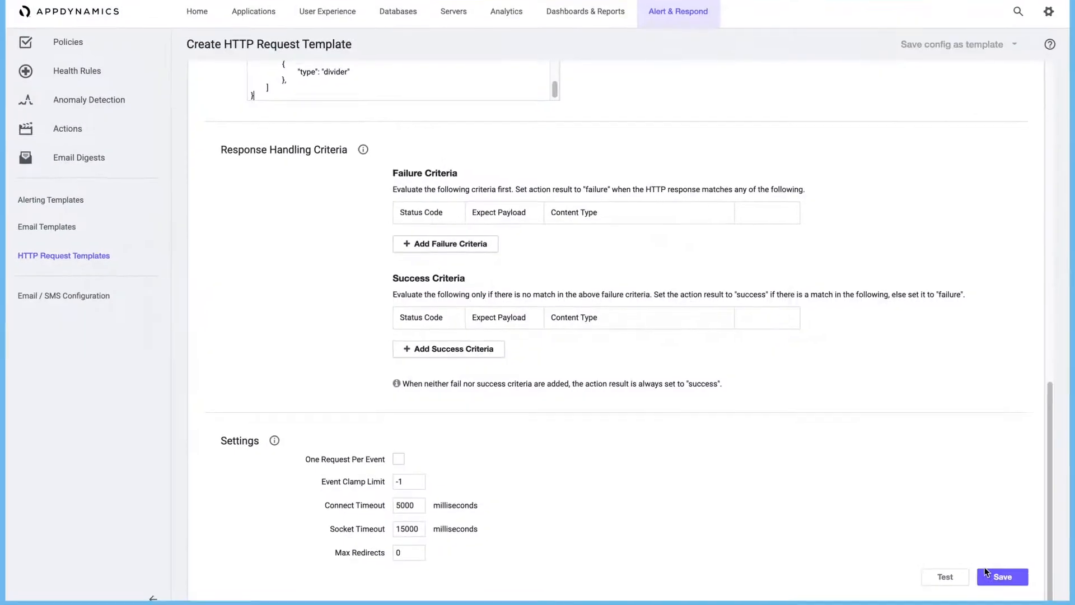
pyautogui.click(985, 567)
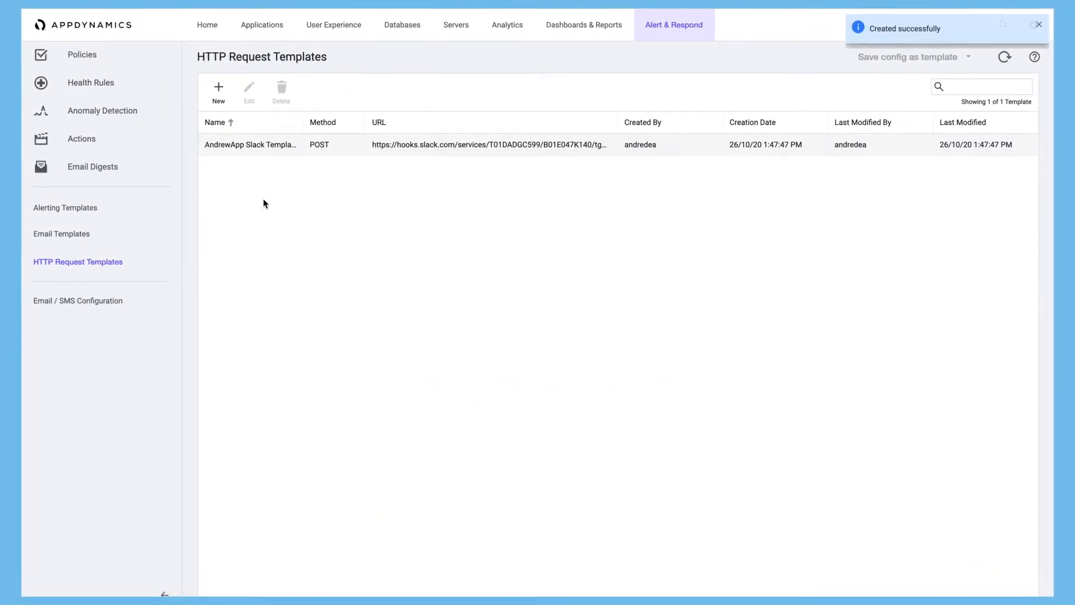
# Test the AndrewApp Slack Template with a Health Rule Violation Started - Warning event.
pyautogui.doubleClick(247, 149)
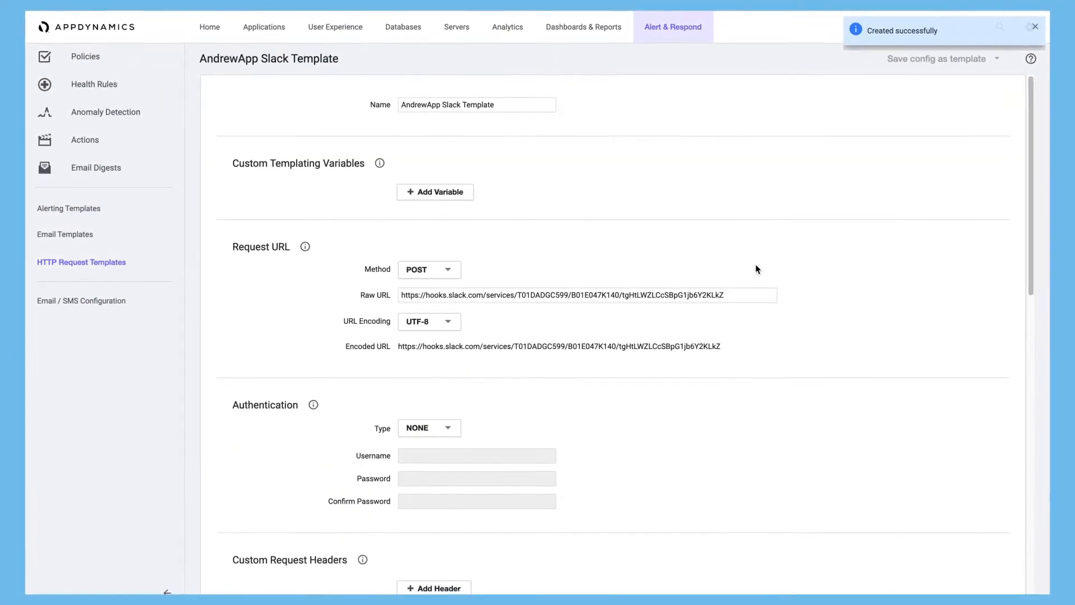
pyautogui.scroll(-10, 779, 239)
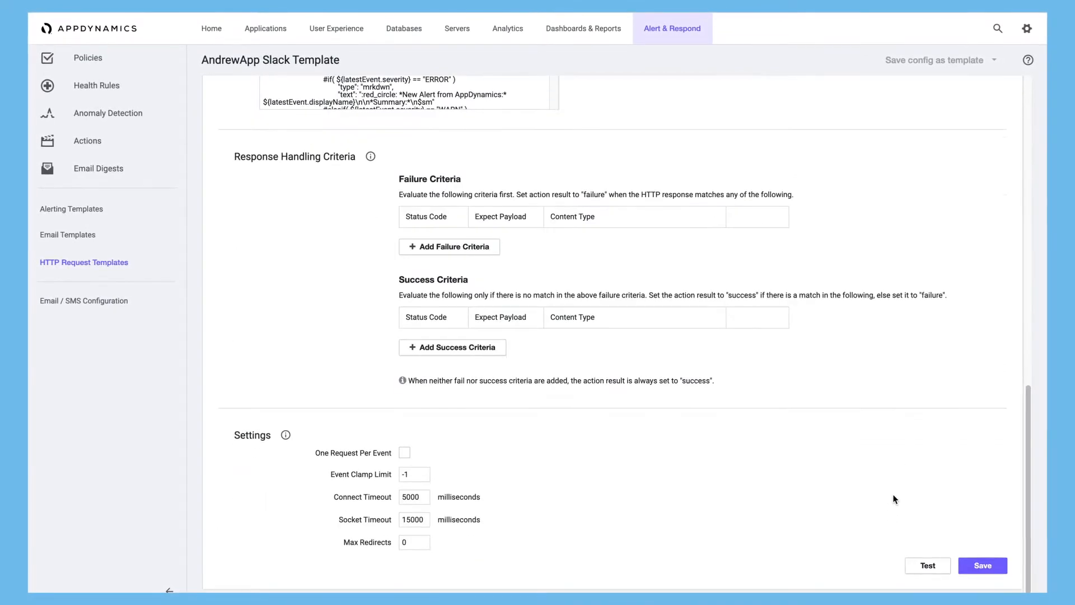
pyautogui.click(928, 564)
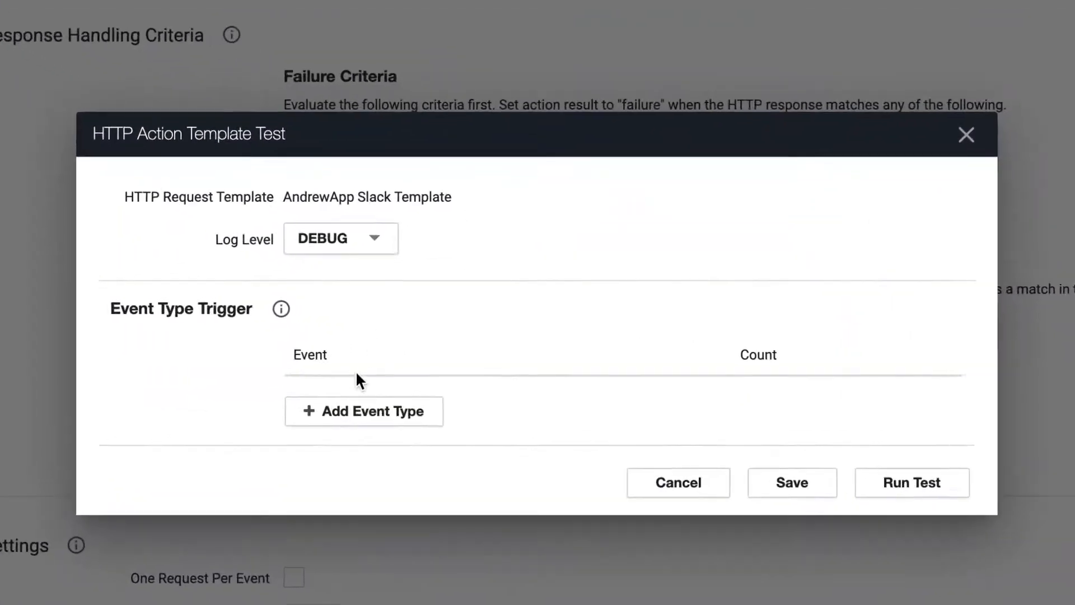
pyautogui.click(350, 414)
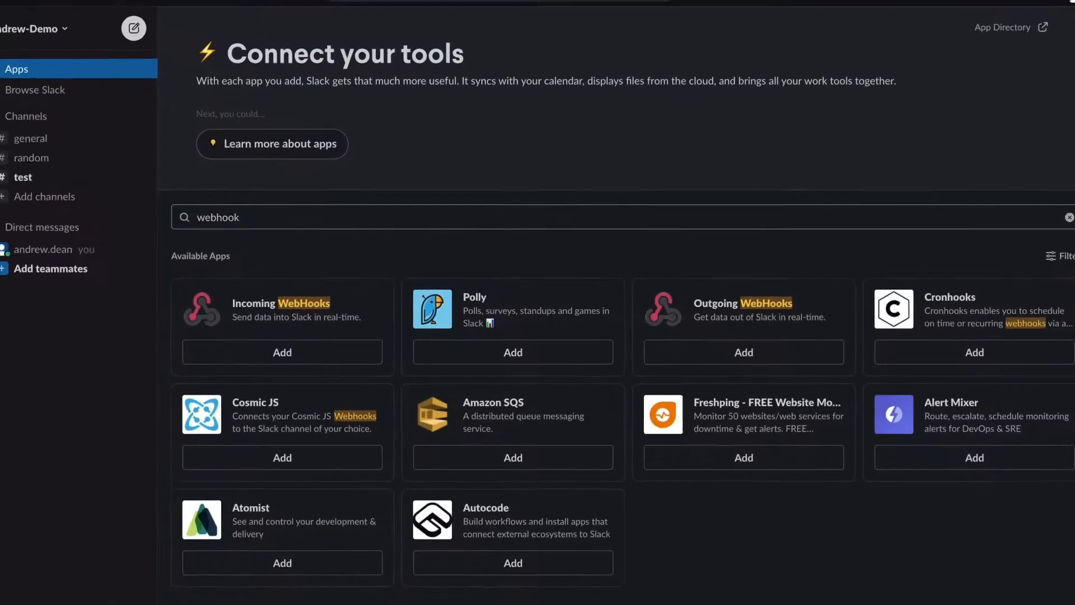
# Check the warning alert and its reply thread in #test, then cancel the template test.
pyautogui.click(56, 185)
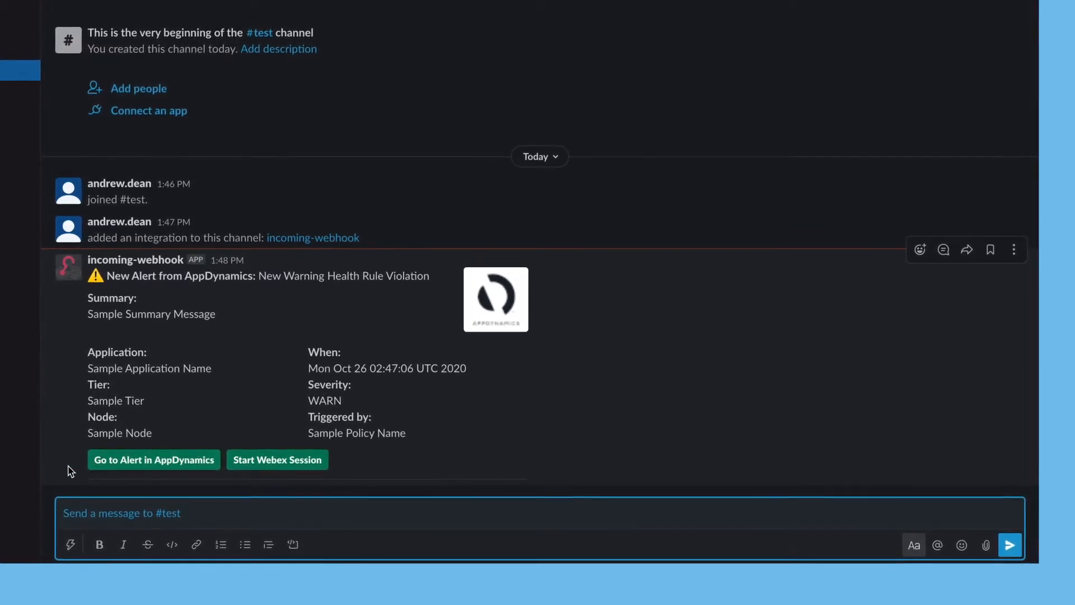
pyautogui.click(141, 463)
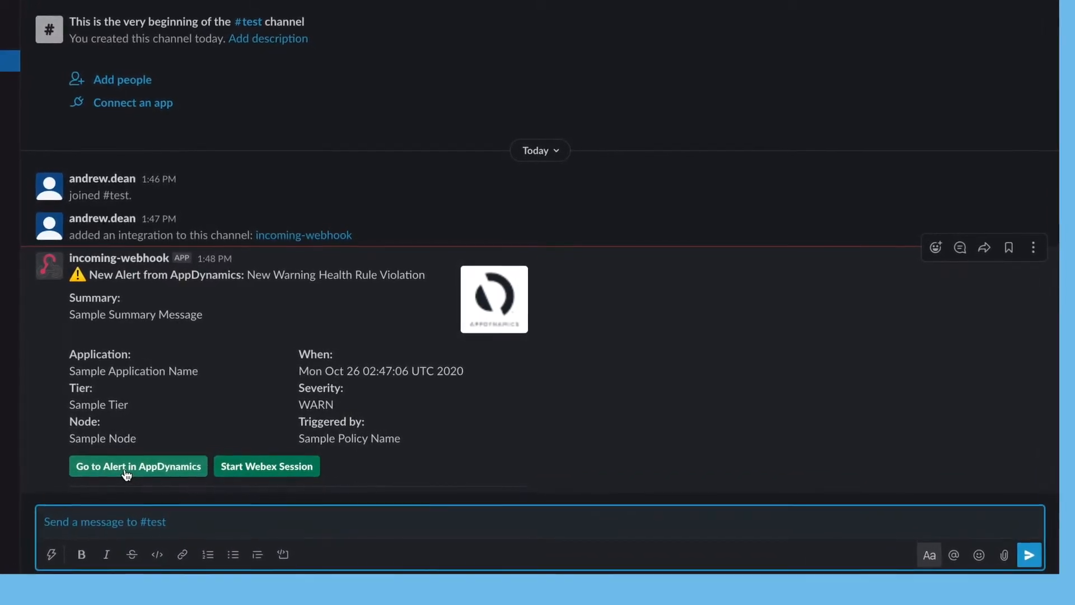
pyautogui.click(963, 246)
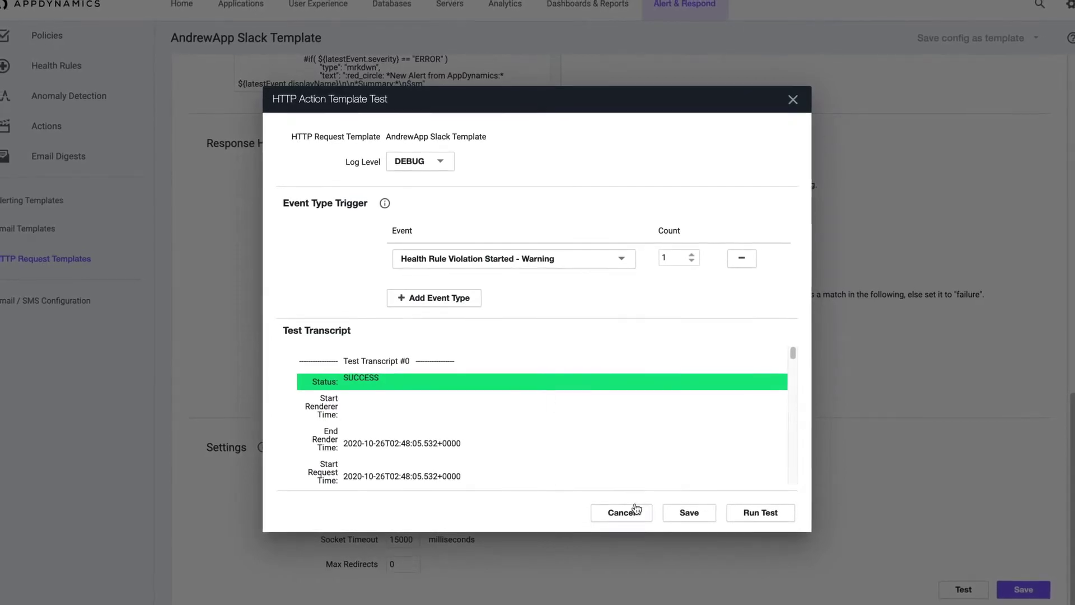
pyautogui.click(624, 511)
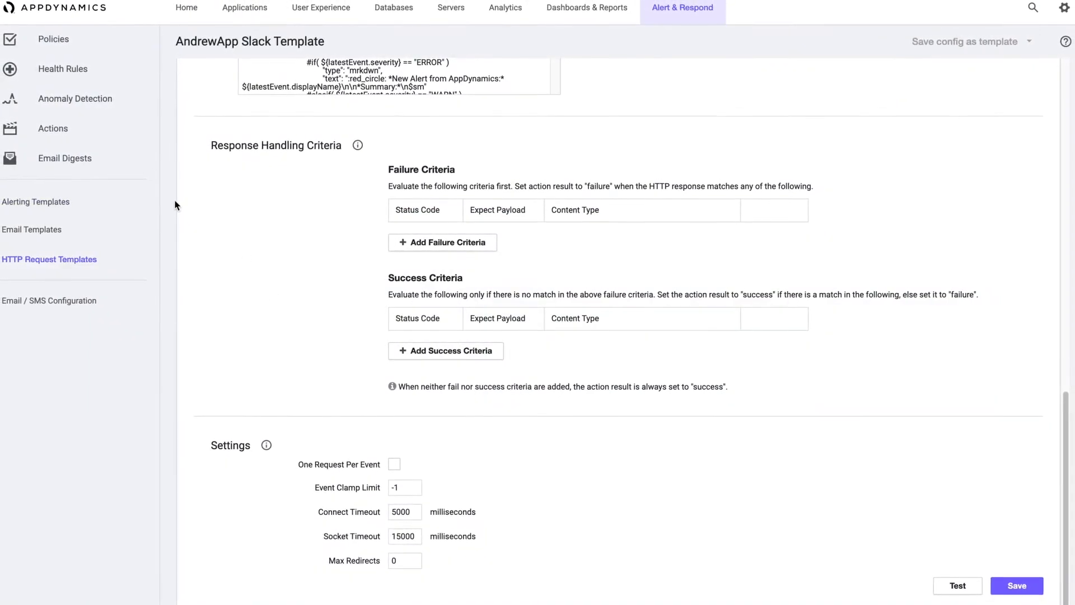
# Create an HTTP request action AndrewApp Slack Action using the AndrewApp Slack Template.
pyautogui.click(51, 128)
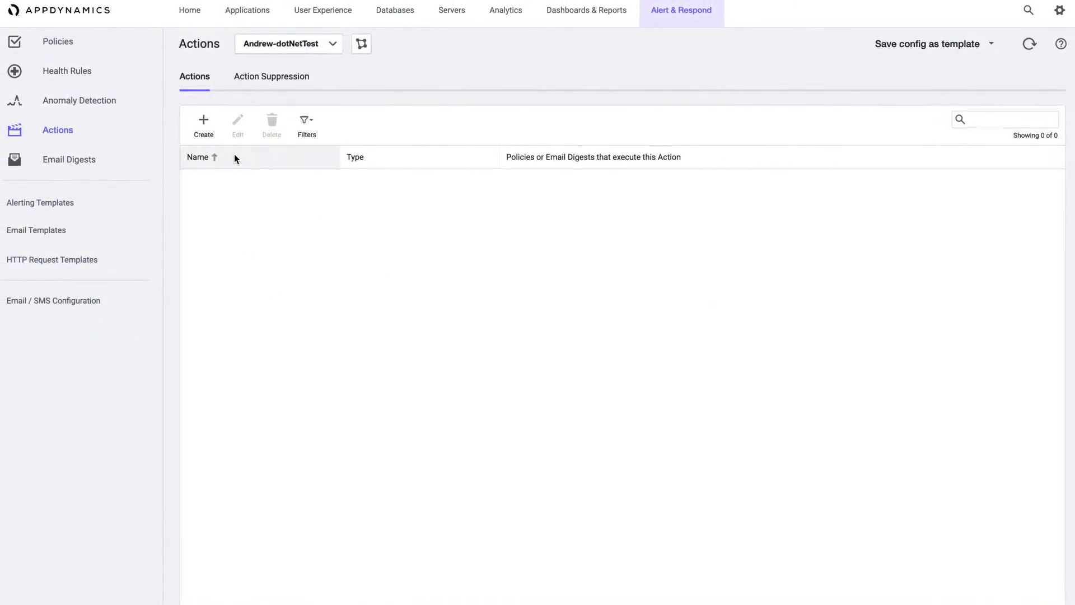
pyautogui.click(205, 123)
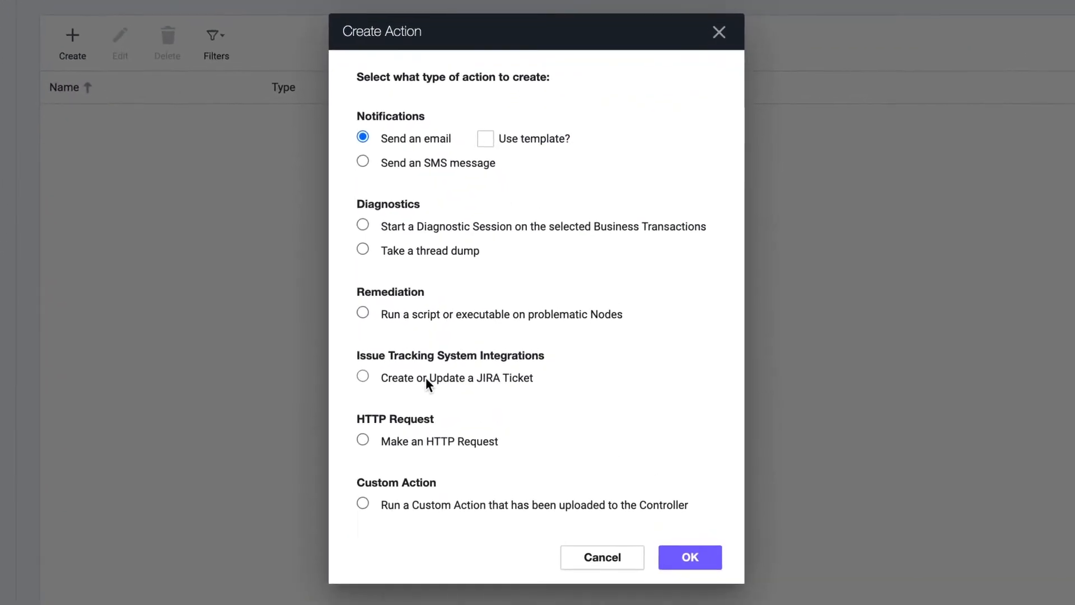
pyautogui.click(426, 377)
pyautogui.click(691, 559)
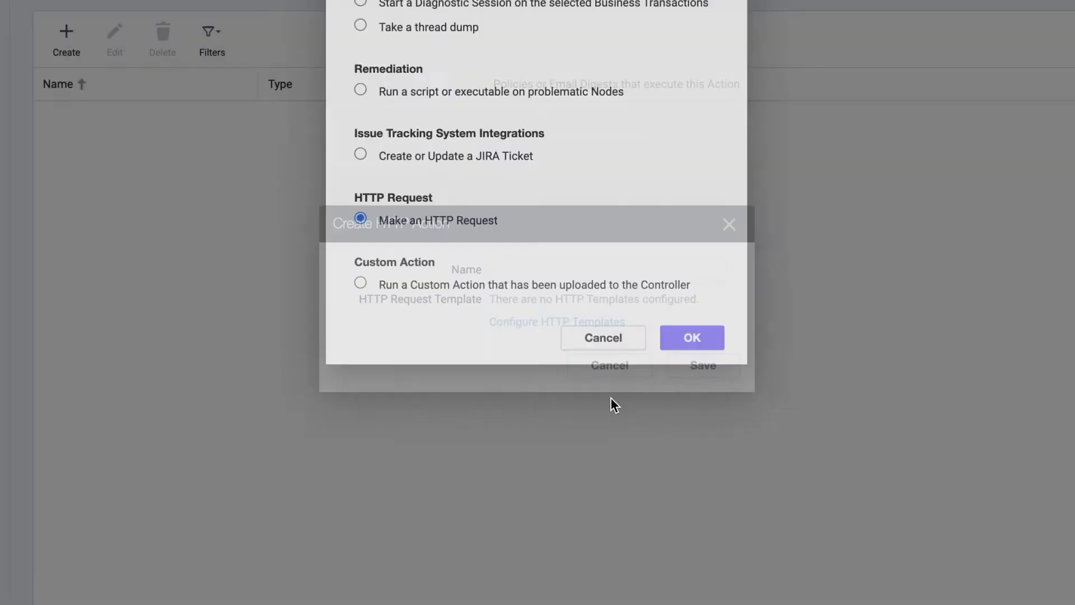
pyautogui.click(607, 263)
pyautogui.write('AndrewApp Slack Action')
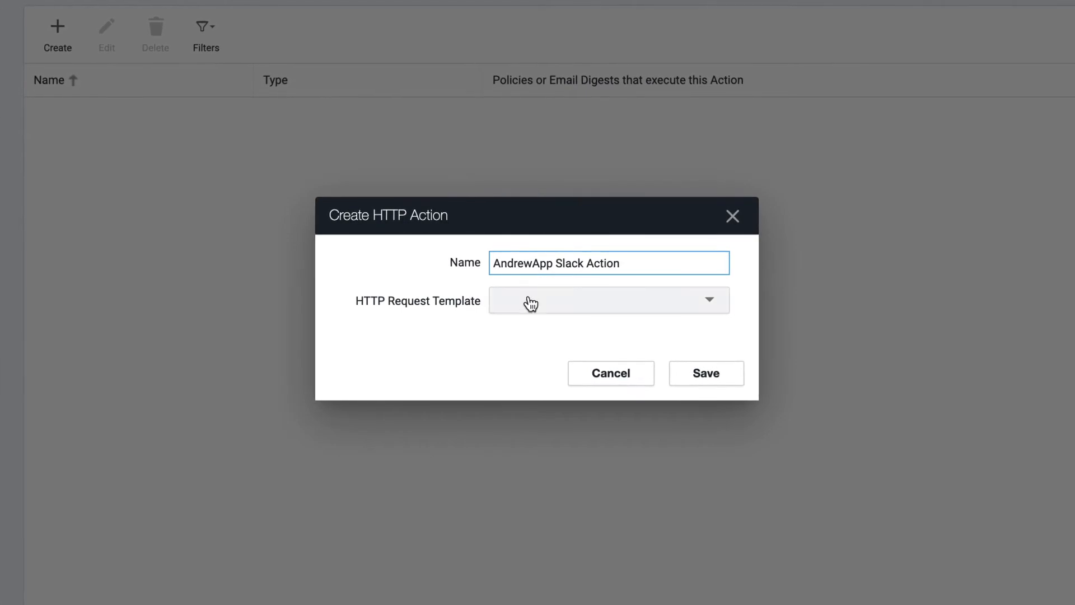
pyautogui.click(567, 340)
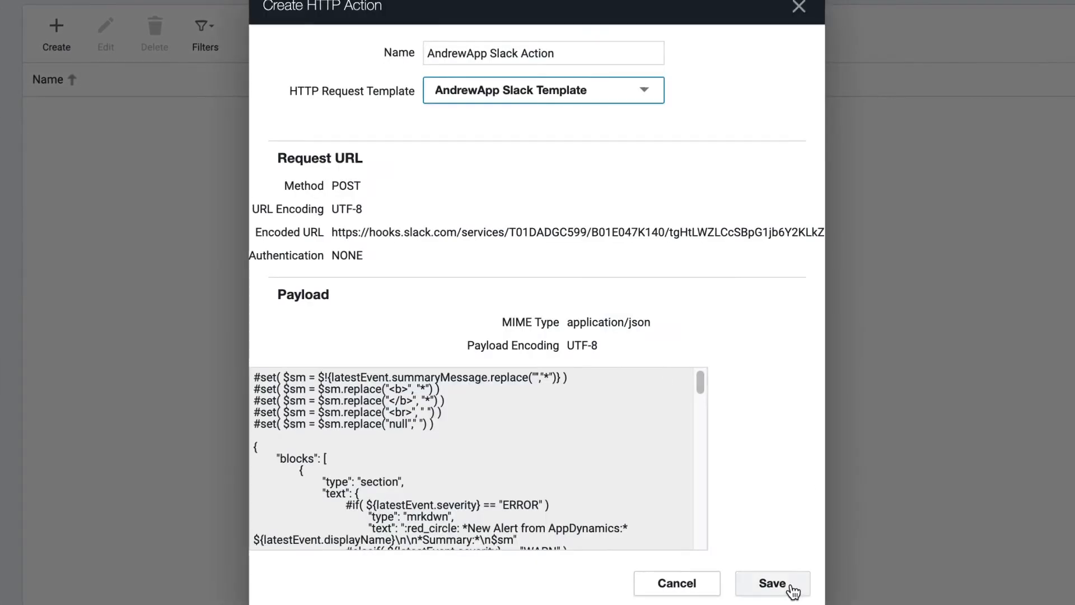
pyautogui.click(773, 582)
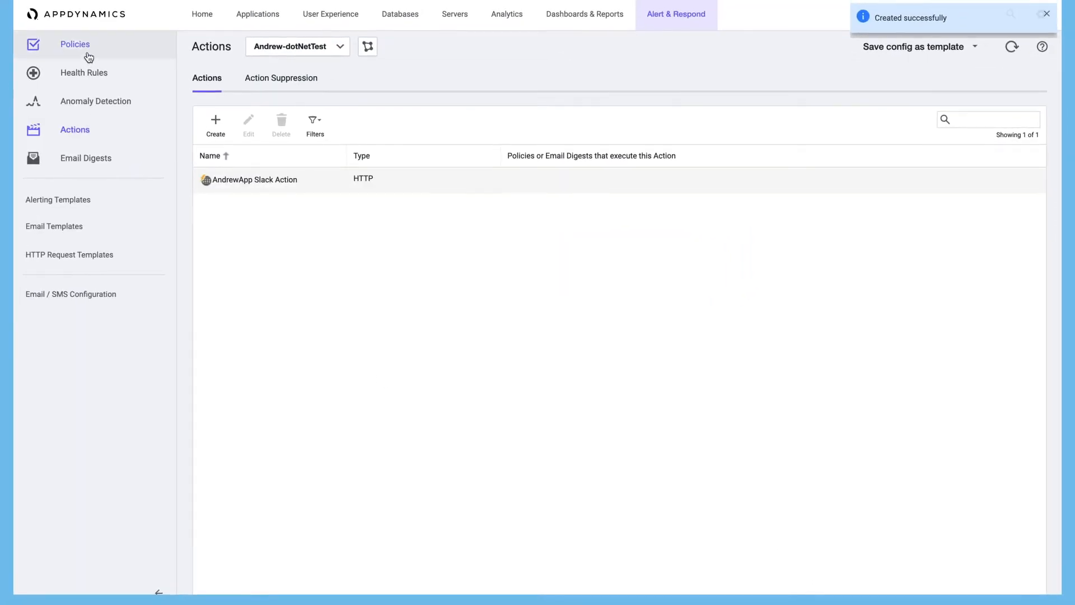
# Start a manual policy AndrewApp Send to Slack triggered on health rule violation events.
pyautogui.click(74, 43)
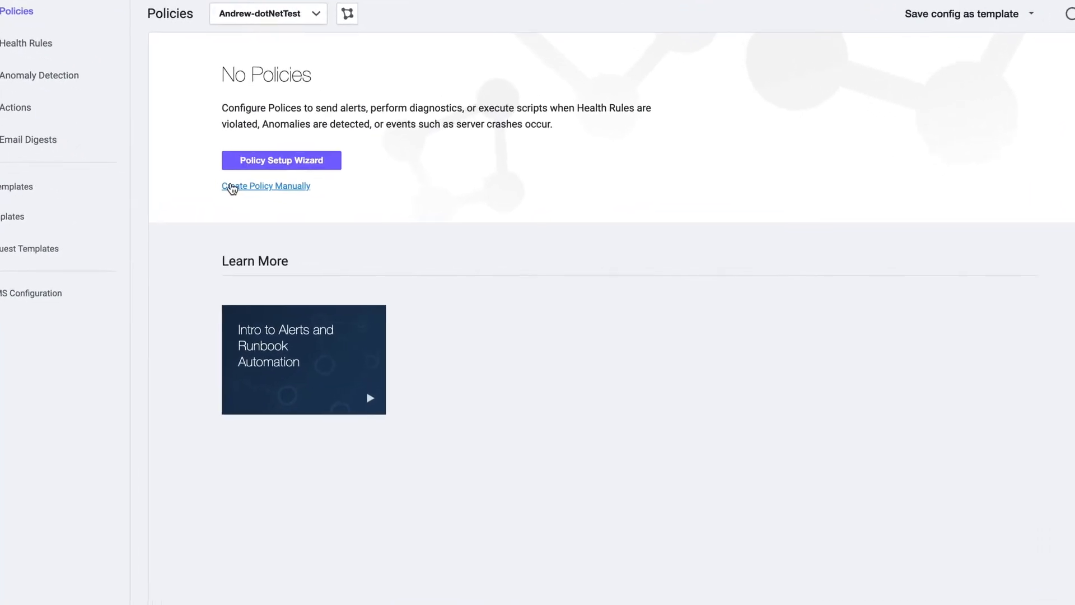
pyautogui.click(252, 195)
pyautogui.click(239, 127)
pyautogui.write('AndrewApp Send to Slack')
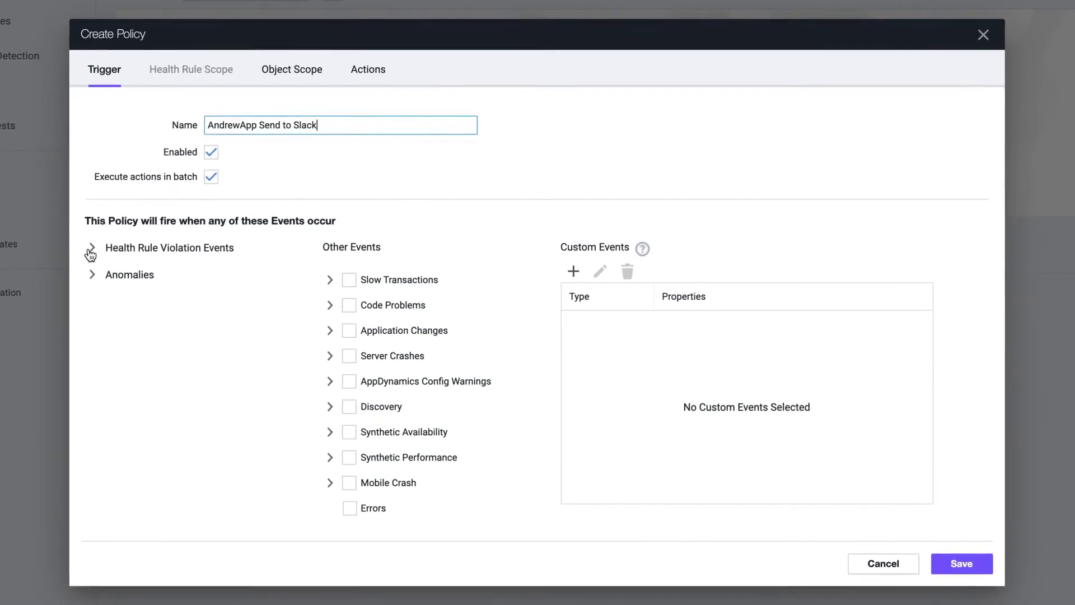
pyautogui.click(91, 249)
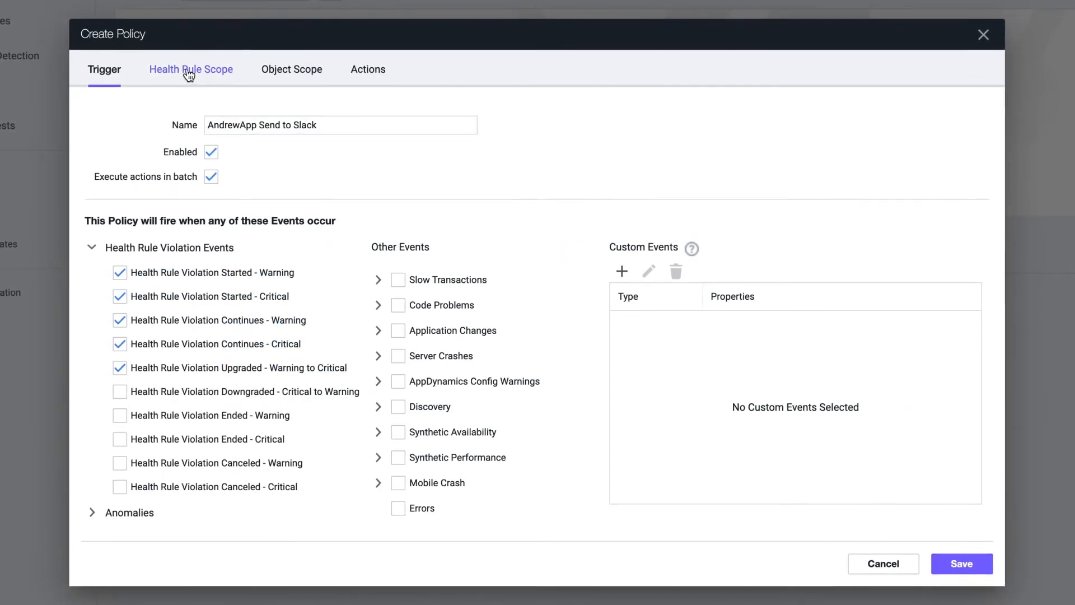
# Attach the AndrewApp Slack Action to the policy and save it.
pyautogui.click(362, 71)
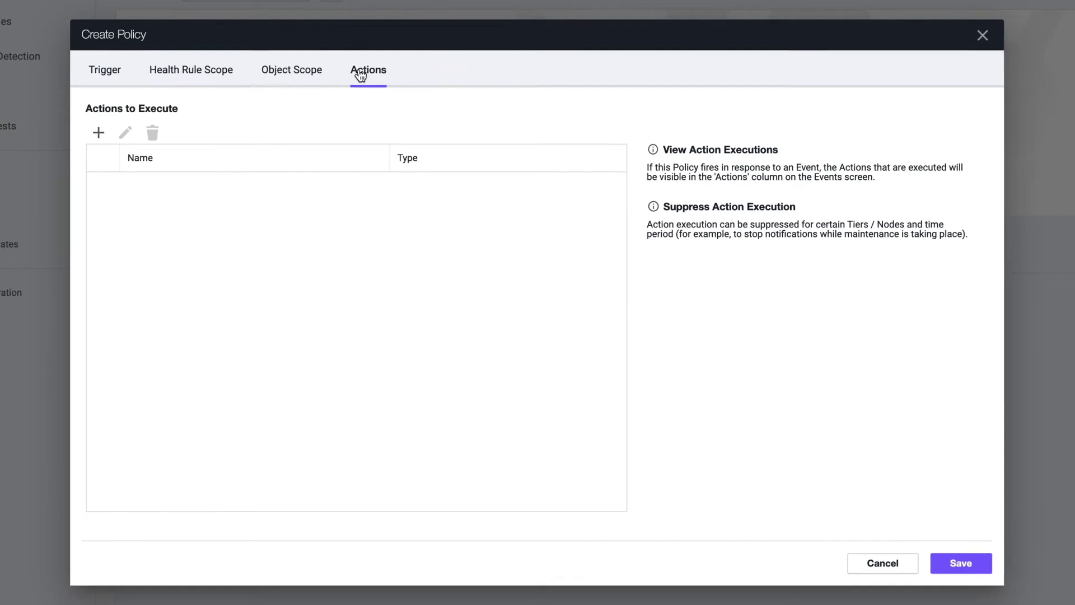
pyautogui.click(100, 135)
pyautogui.click(415, 222)
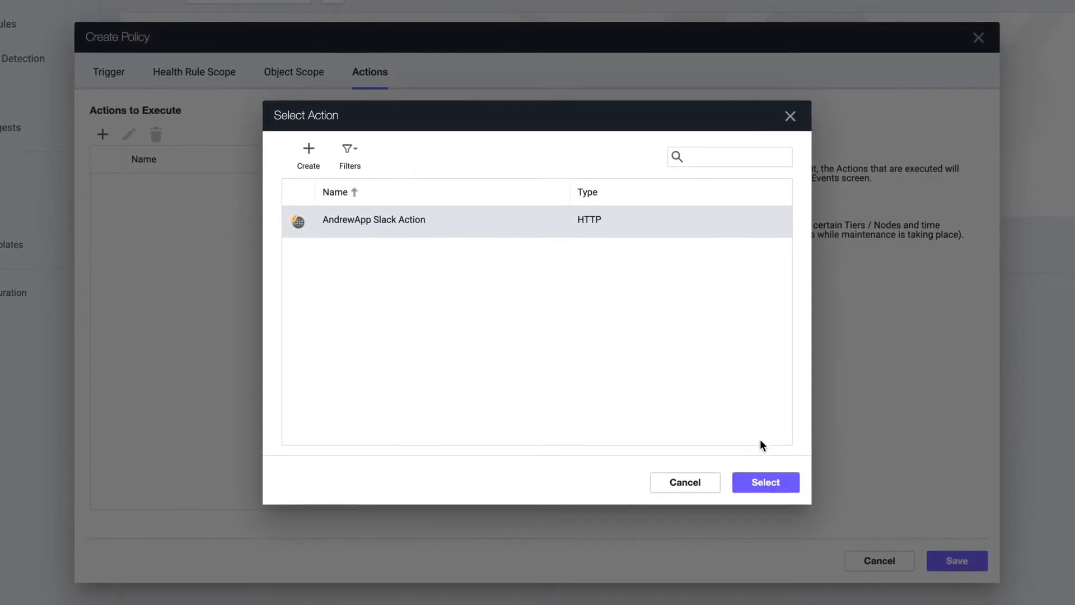
pyautogui.click(766, 482)
pyautogui.click(973, 562)
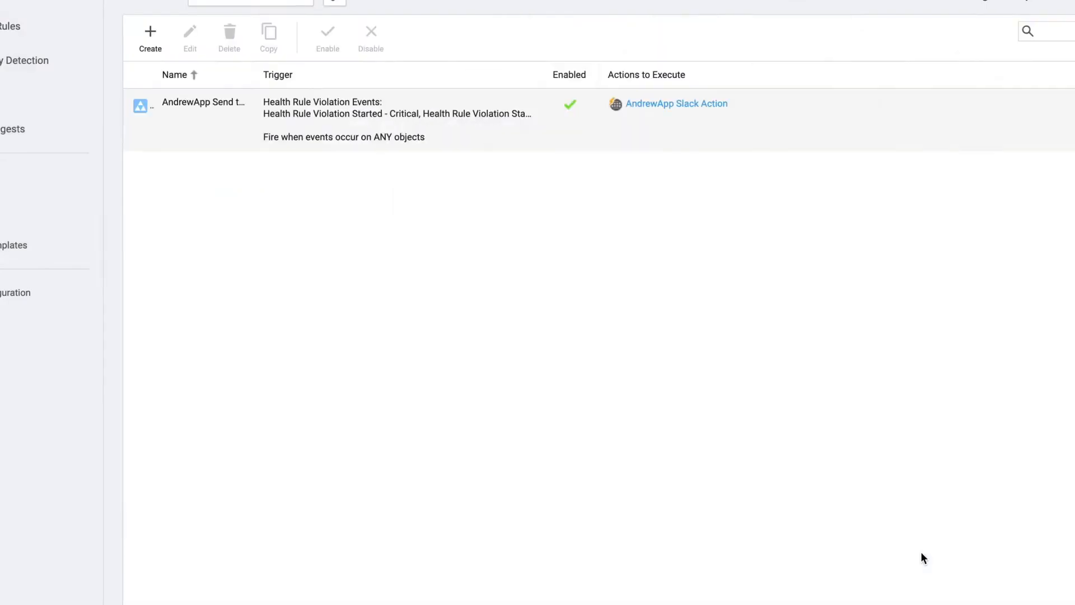